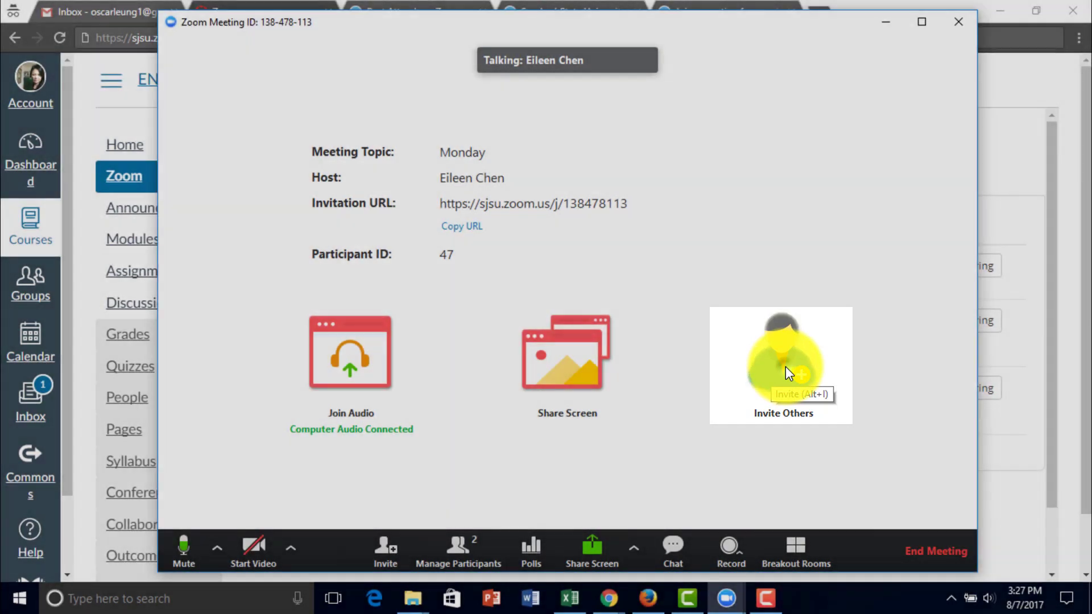
# - Copy the meeting's invitation URL from the invite dialog and from the meeting details, and minimize the meeting window
pyautogui.click(786, 368)
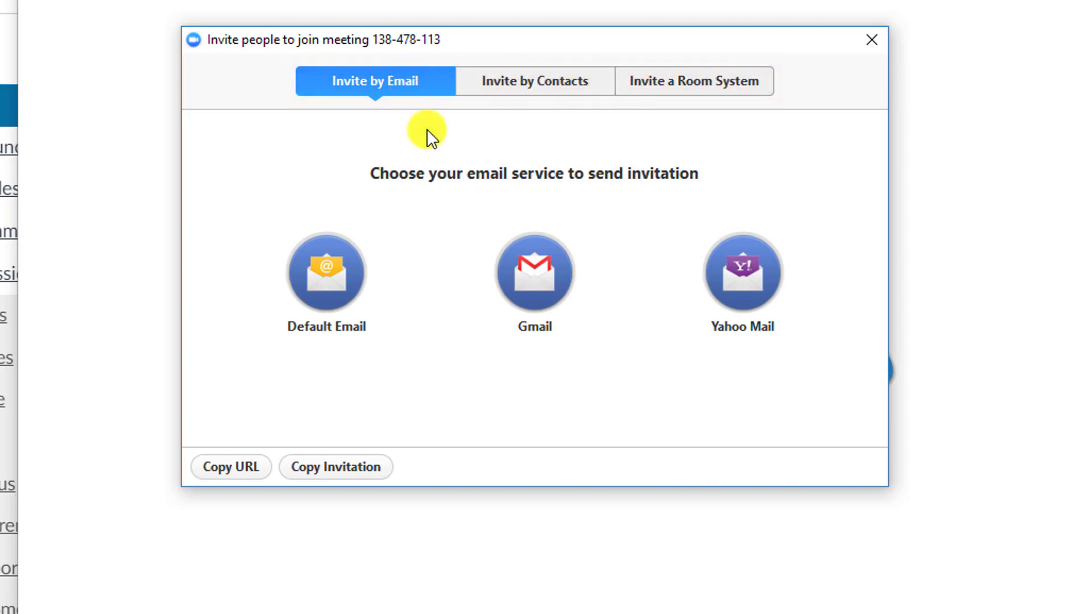
pyautogui.click(244, 470)
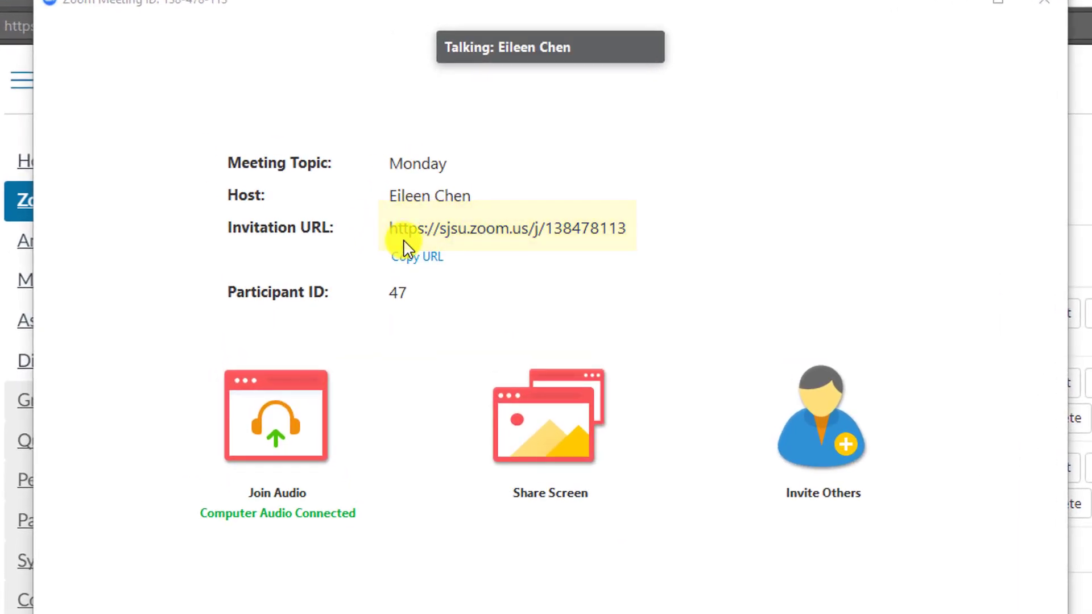
pyautogui.click(418, 257)
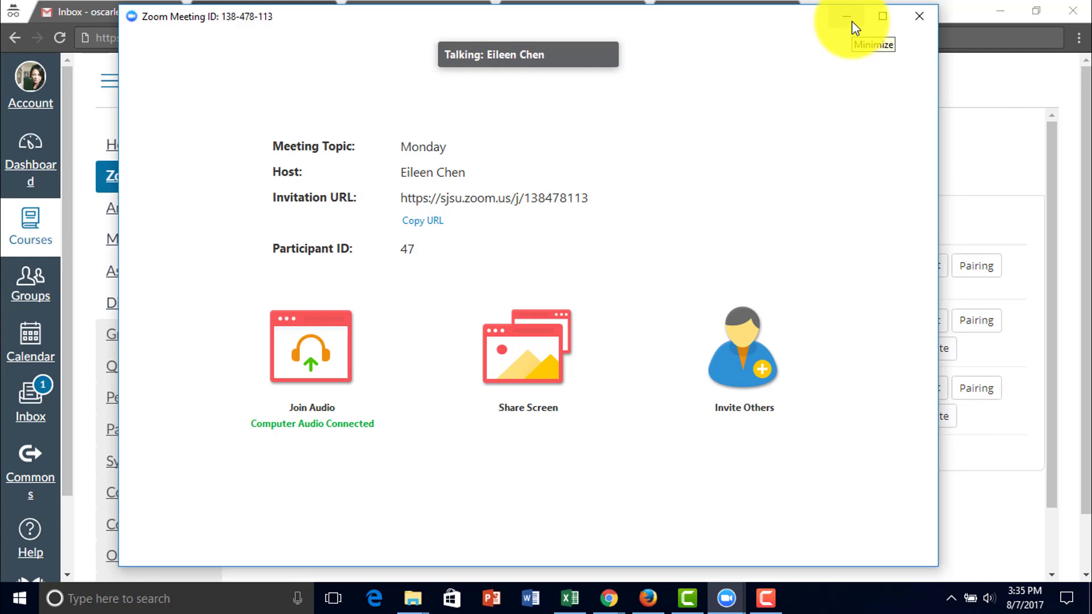
pyautogui.click(853, 24)
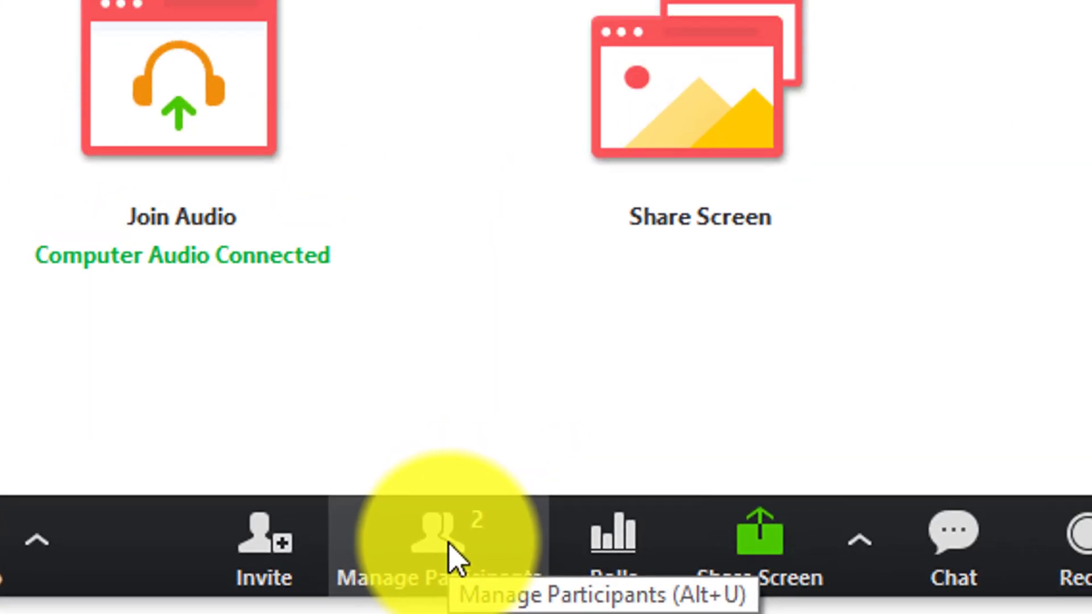
# - Open the participants list and examine the audio status and controls of the host and the attendee
pyautogui.click(549, 438)
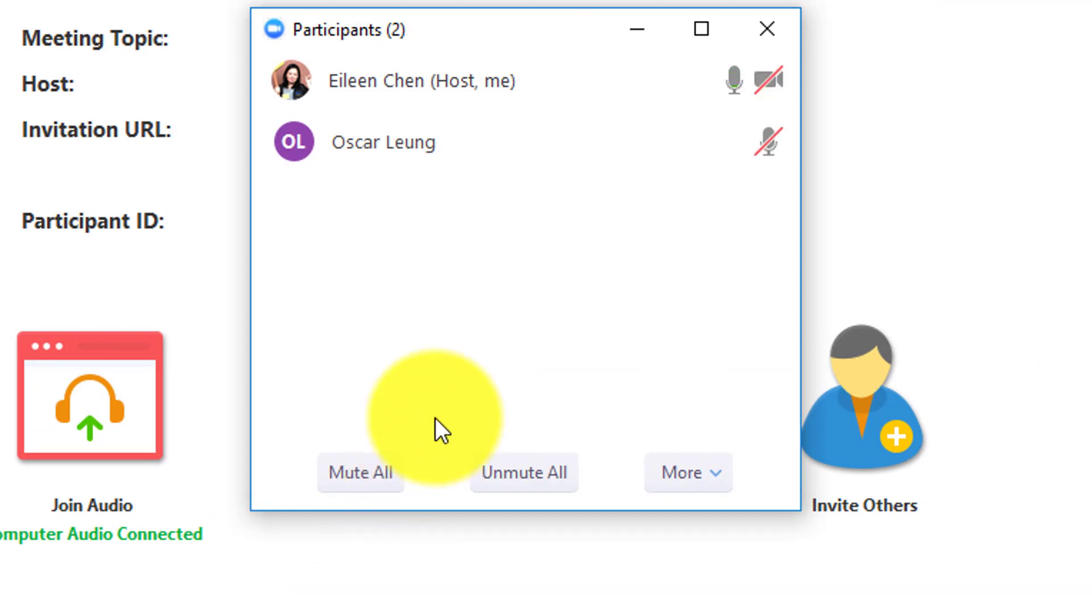
pyautogui.moveTo(495, 81)
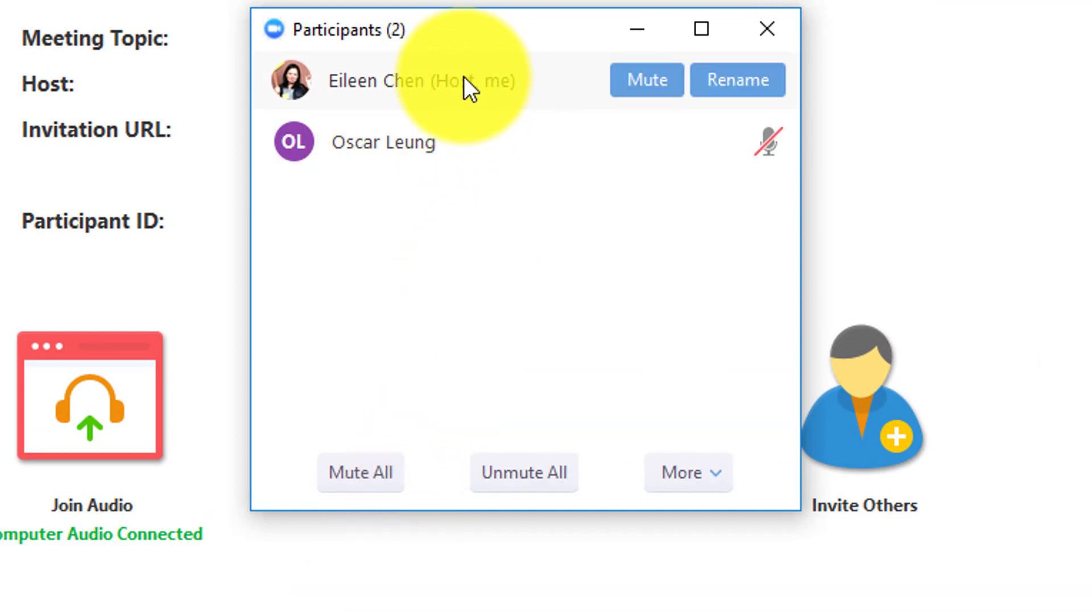
pyautogui.moveTo(313, 145)
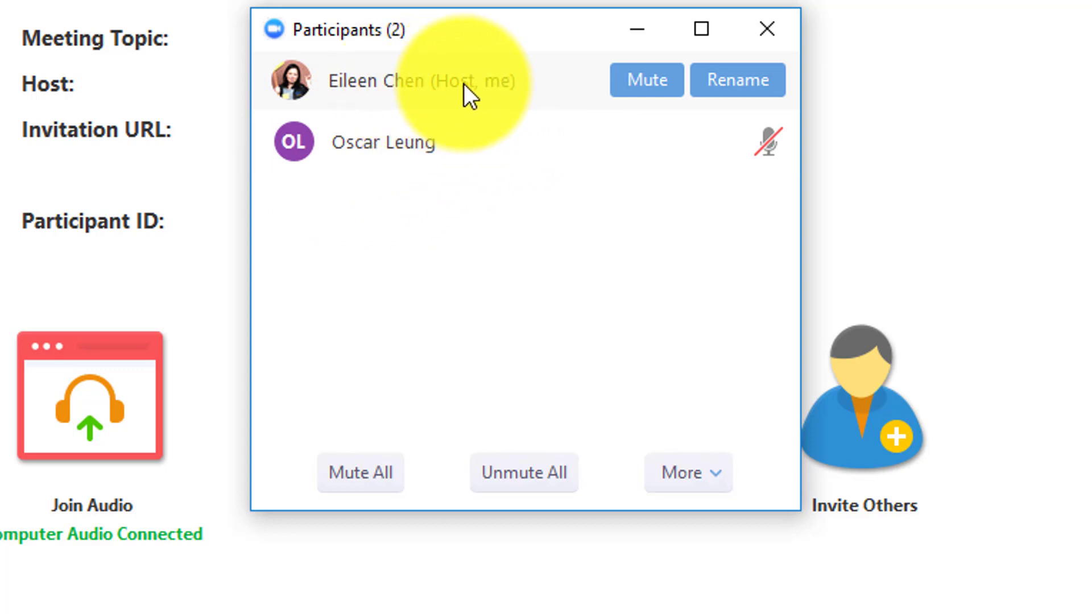
pyautogui.moveTo(397, 152)
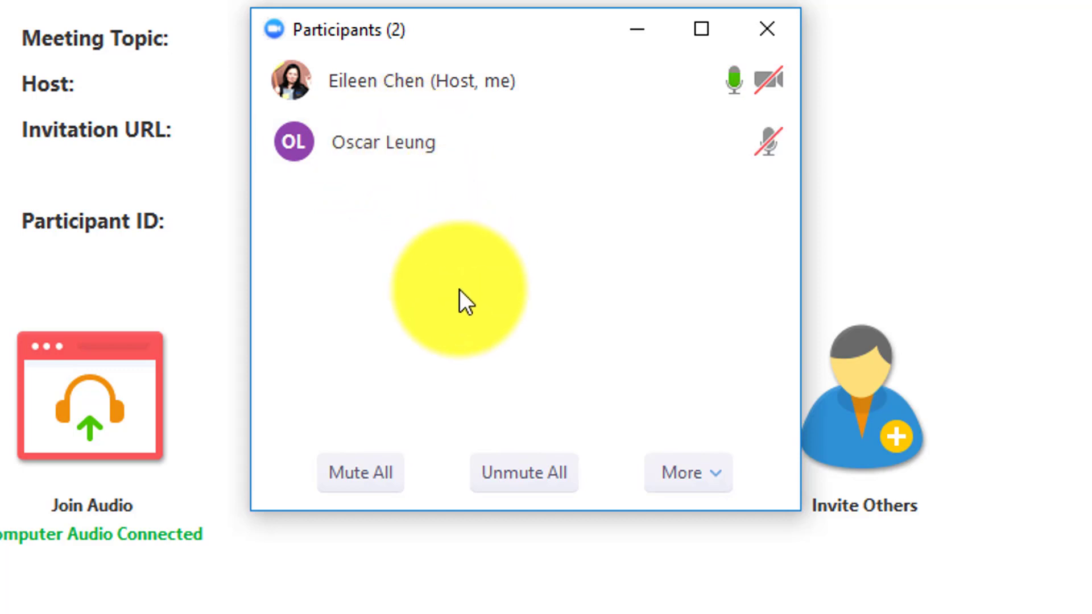
# - Mute all participants while allowing them to unmute themselves, and unmute everyone again
pyautogui.click(372, 486)
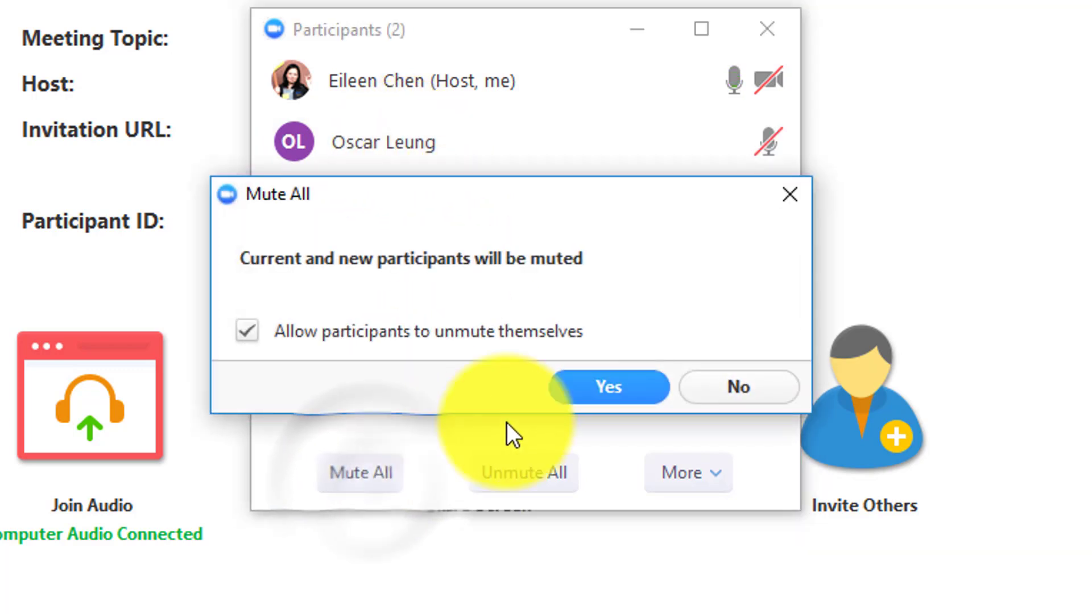
pyautogui.click(601, 380)
pyautogui.click(524, 470)
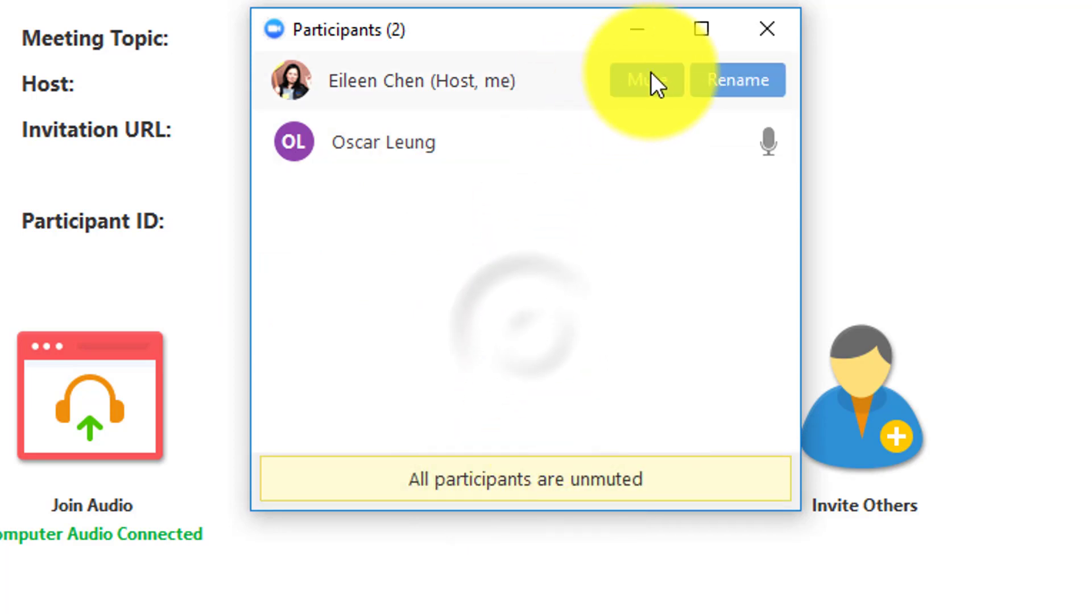
# - Start locking the meeting against new attendees and decline the confirmation
pyautogui.click(692, 483)
pyautogui.click(692, 469)
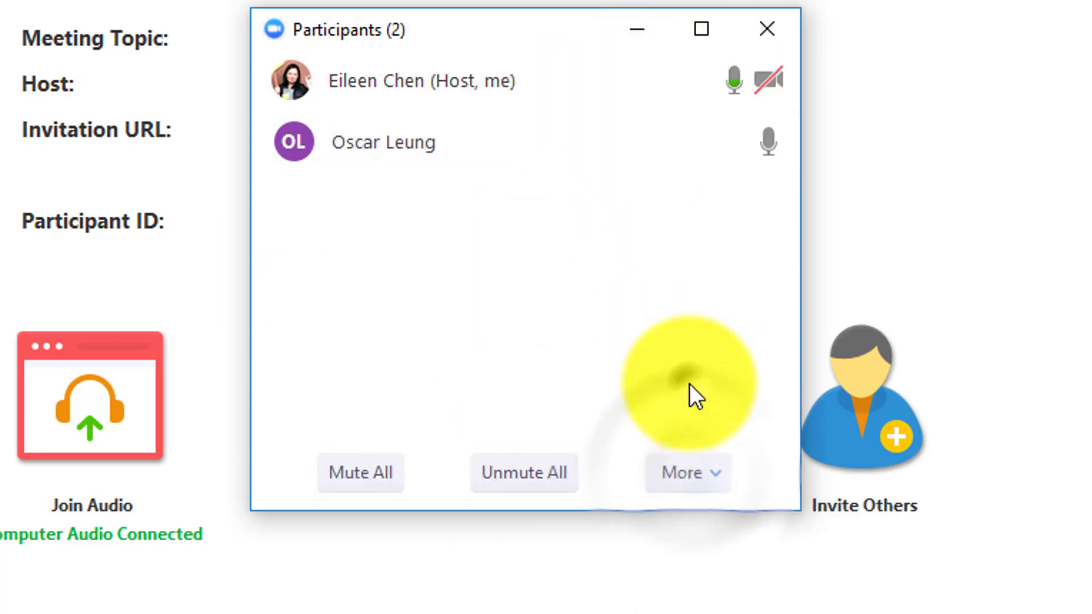
pyautogui.click(717, 483)
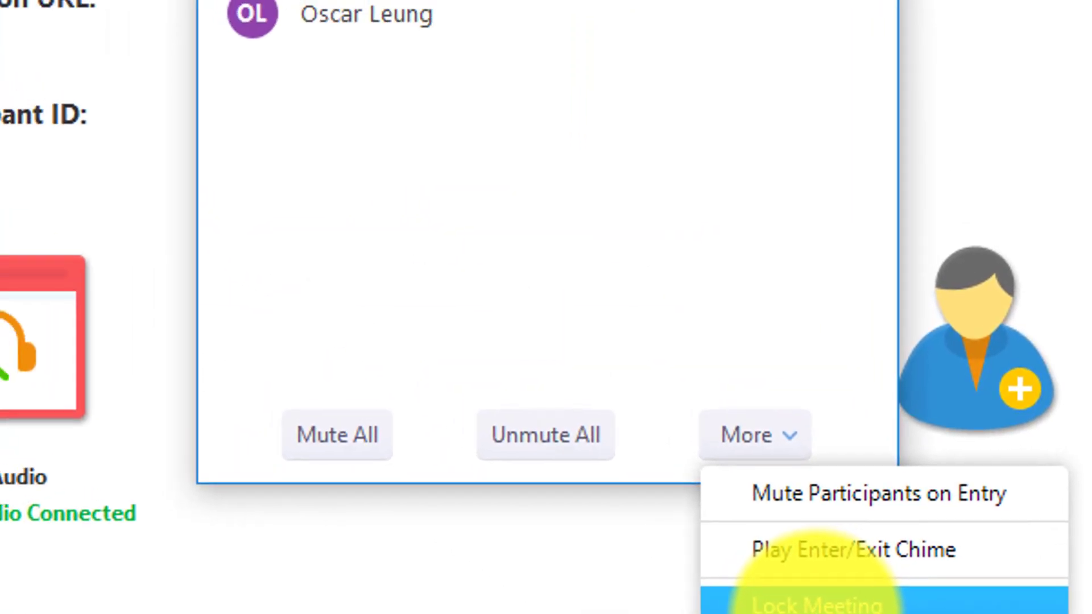
pyautogui.click(510, 383)
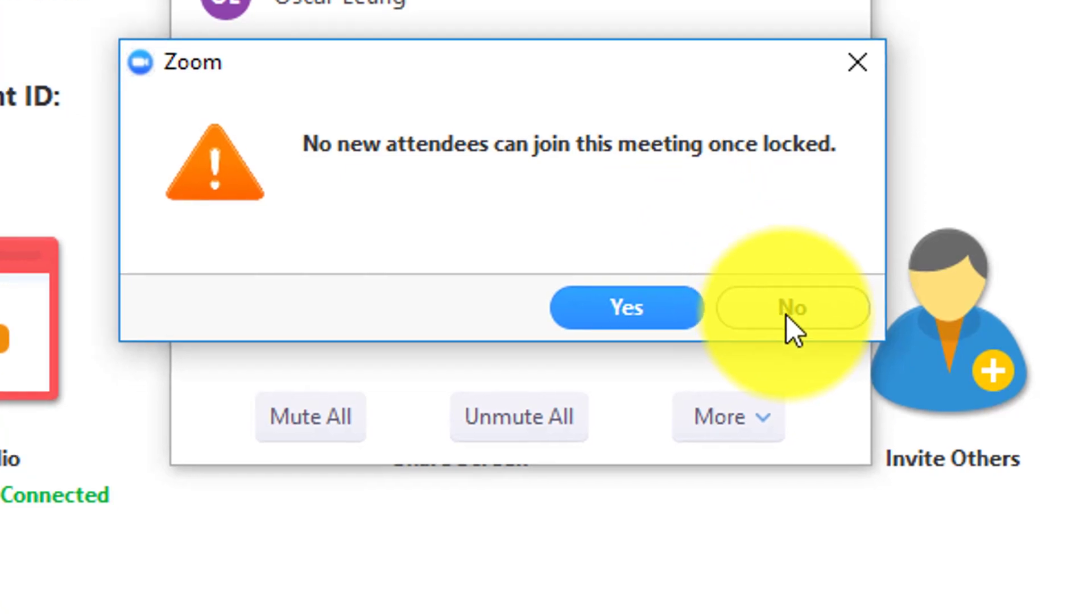
pyautogui.click(789, 317)
# - Merge the participants list into the meeting window and check its additional meeting options
pyautogui.click(759, 416)
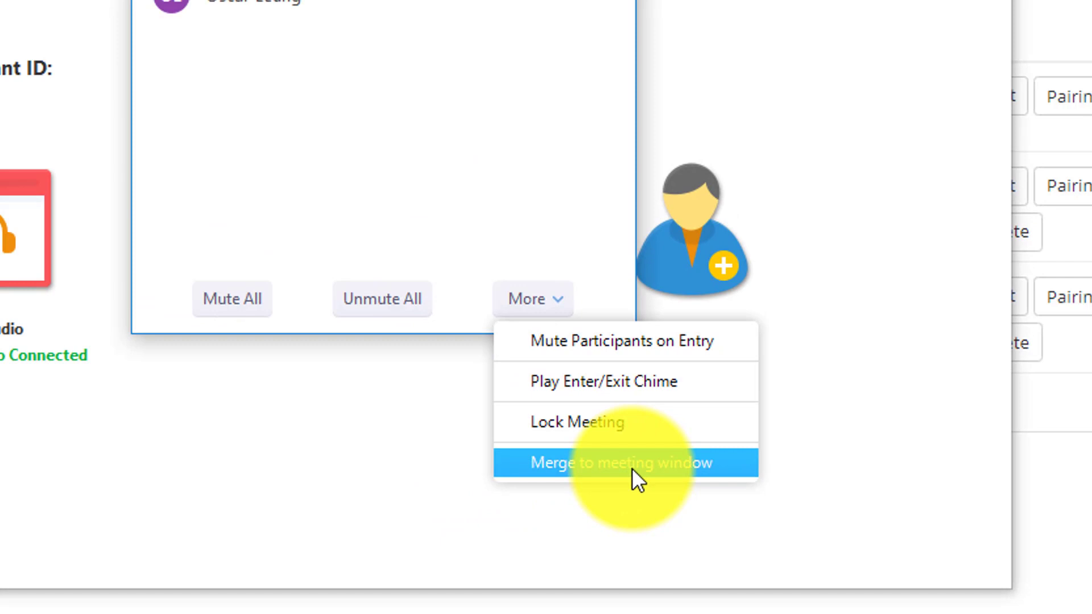
pyautogui.click(634, 476)
pyautogui.moveTo(953, 108)
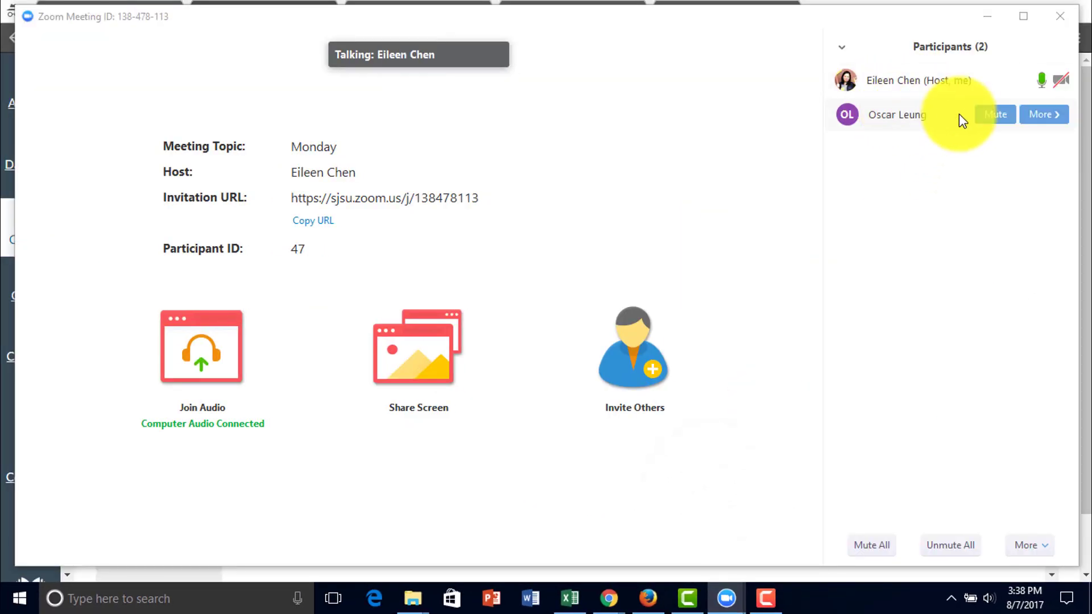
pyautogui.click(1051, 546)
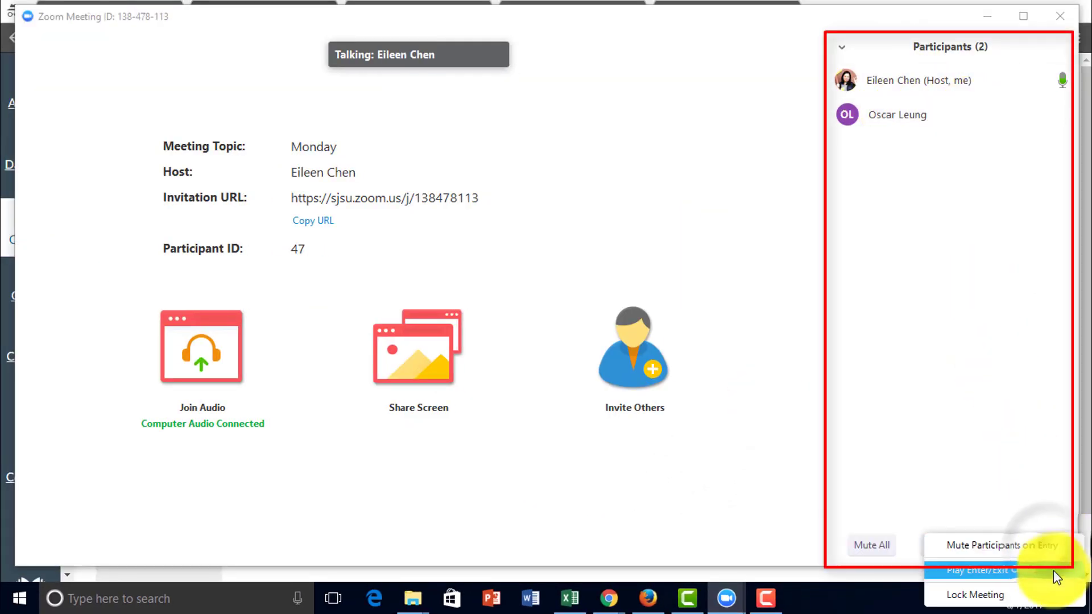
pyautogui.click(965, 393)
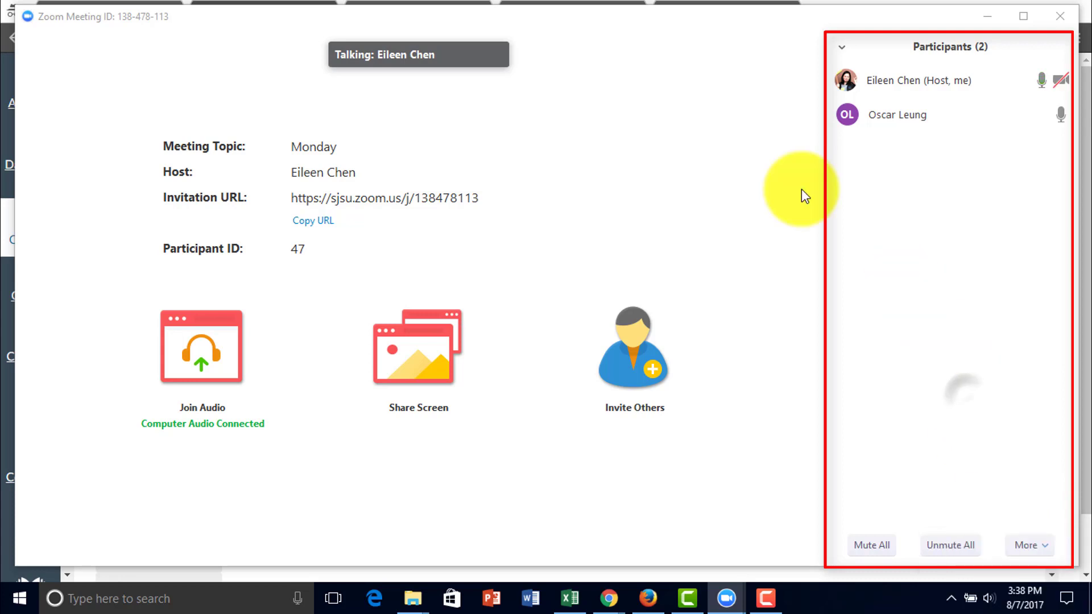
pyautogui.moveTo(559, 16); pyautogui.dragTo(572, 15)
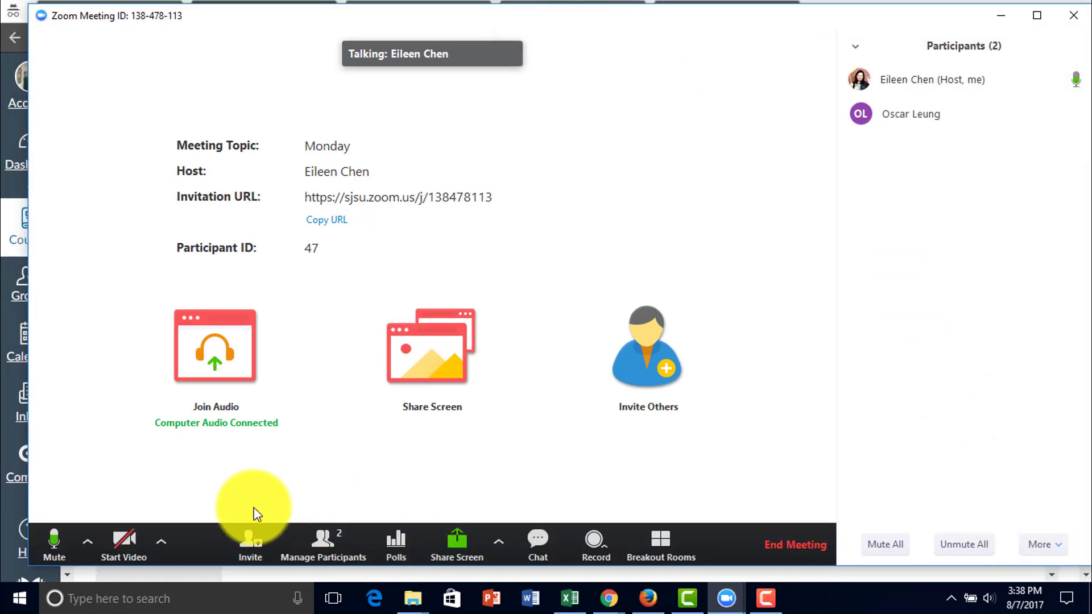
# - Start the host's video and hide non-video participants using the options on the attendee's video tile
pyautogui.click(124, 544)
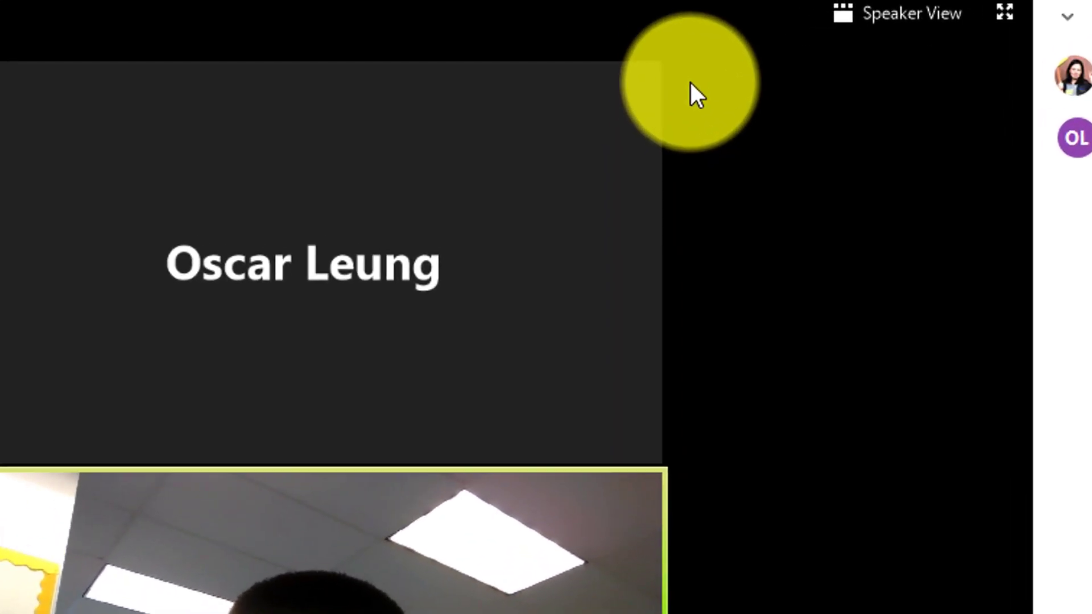
pyautogui.click(646, 80)
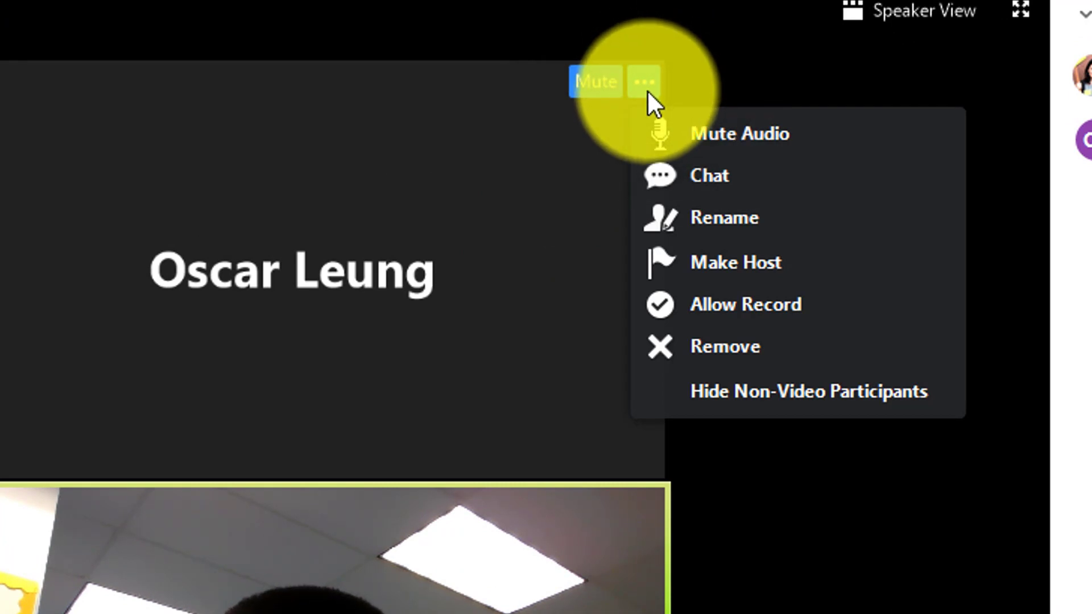
pyautogui.click(647, 88)
pyautogui.click(648, 83)
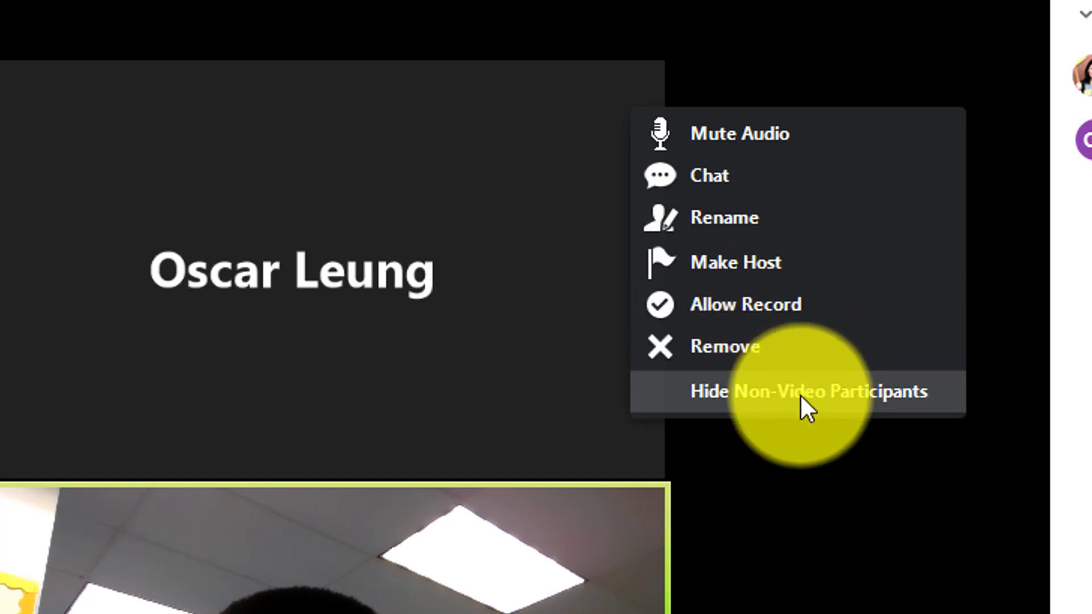
pyautogui.click(765, 392)
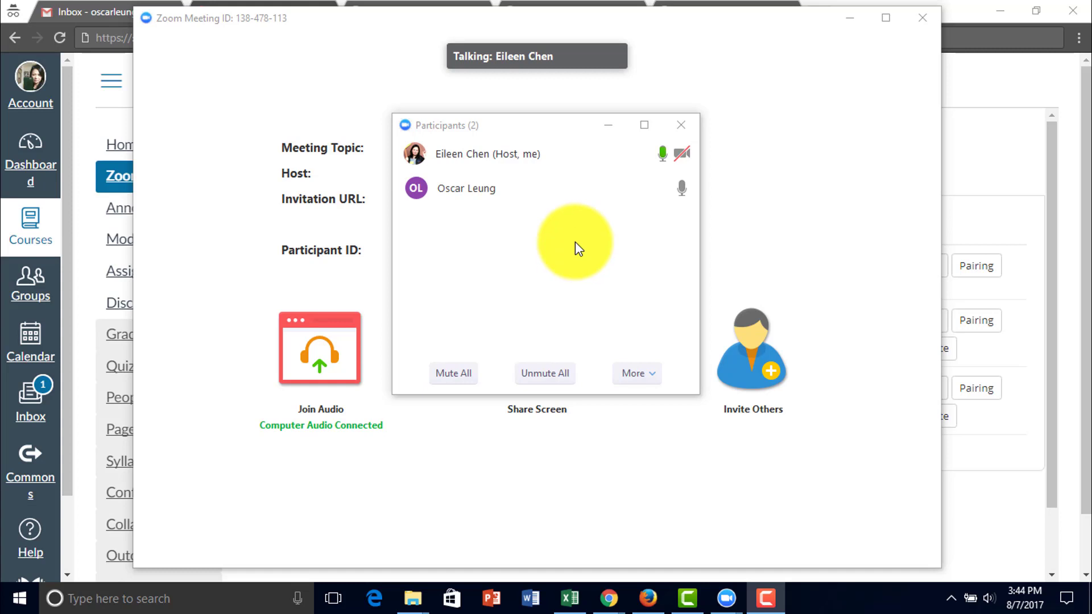
# - Review the individual controls for the host and the attendee in the participants list, and close the list
pyautogui.moveTo(604, 152)
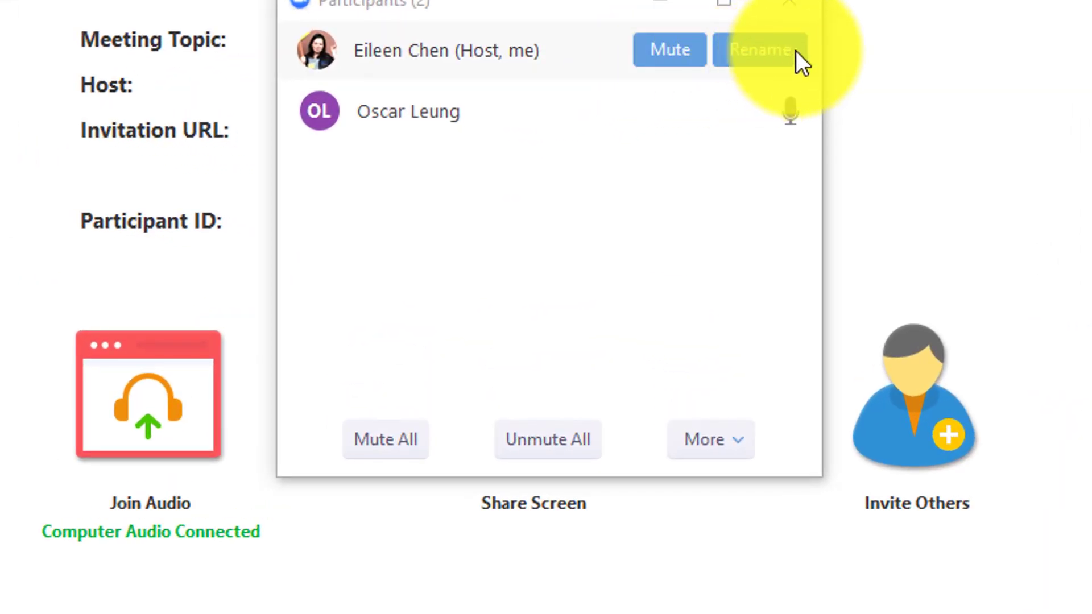
pyautogui.click(765, 111)
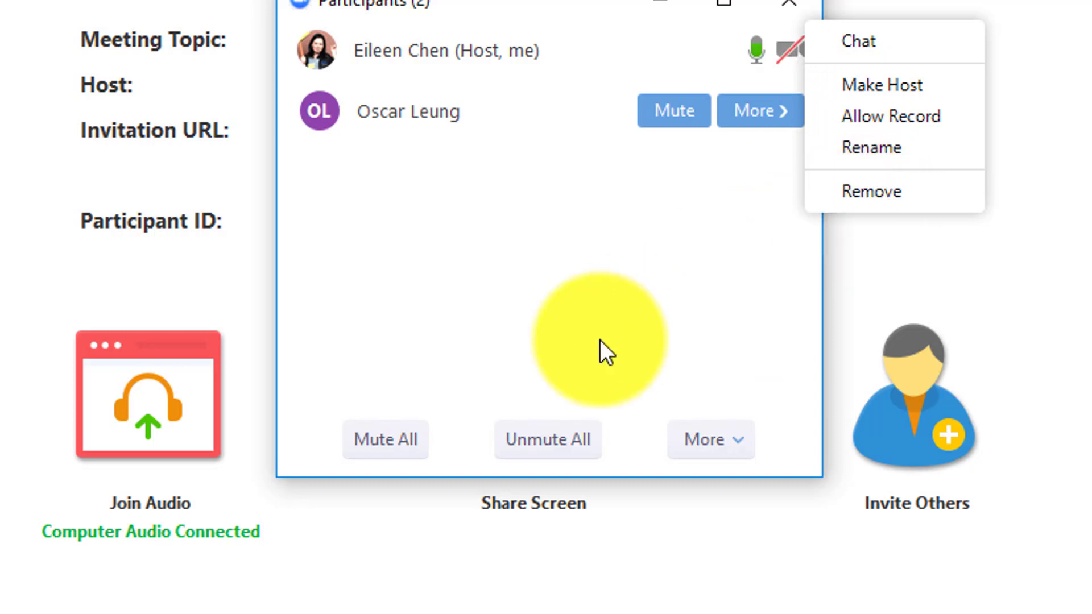
pyautogui.click(603, 312)
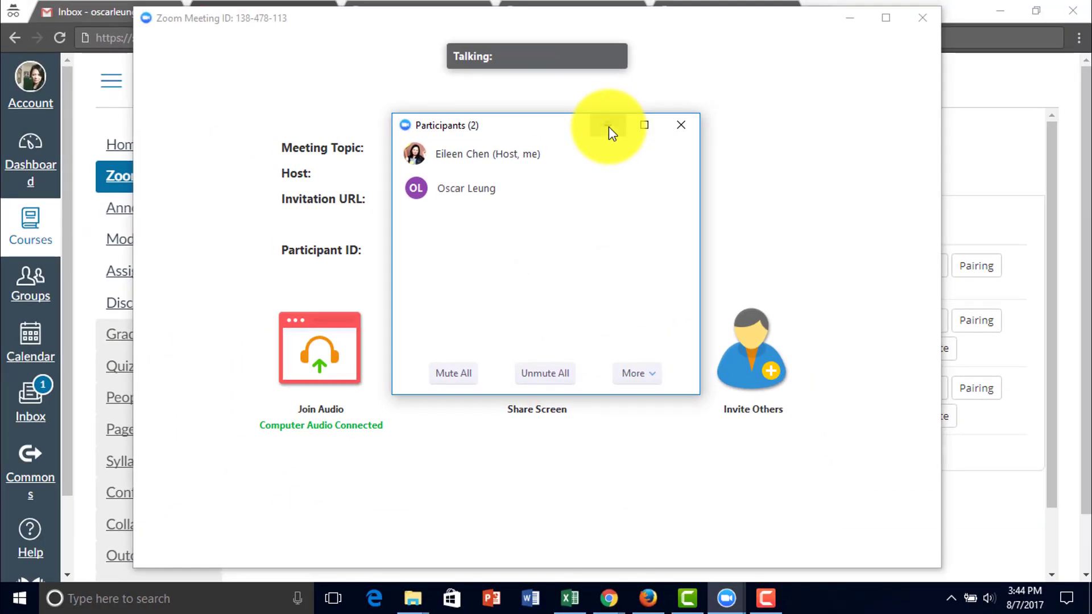
pyautogui.hotkey('alt', 'u')
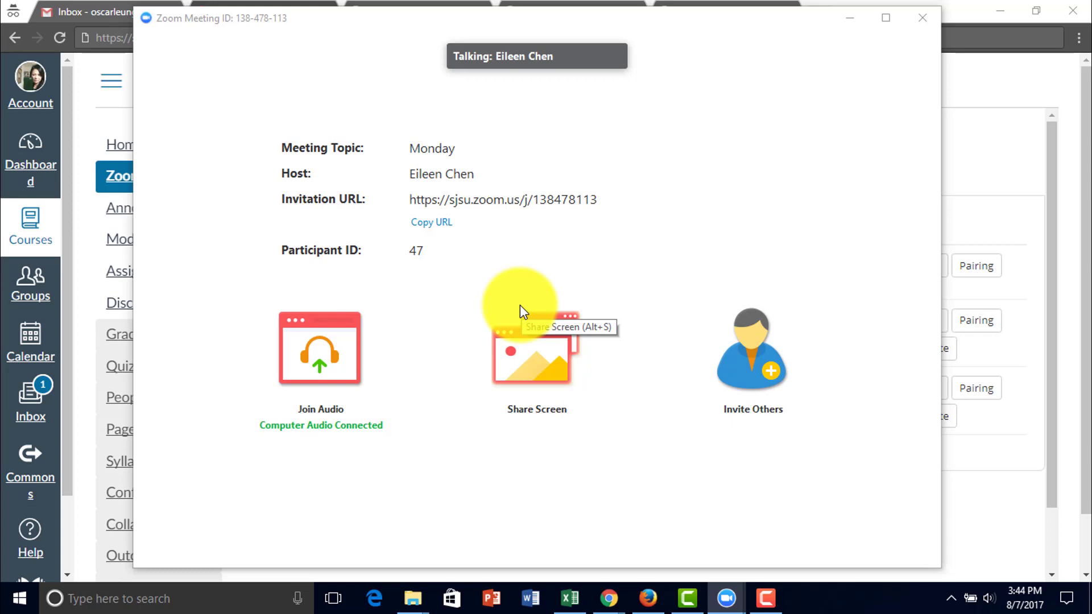
# - Open the meeting chat and examine the message recipient choices and the settings for whom attendees can chat with
pyautogui.moveTo(526, 281)
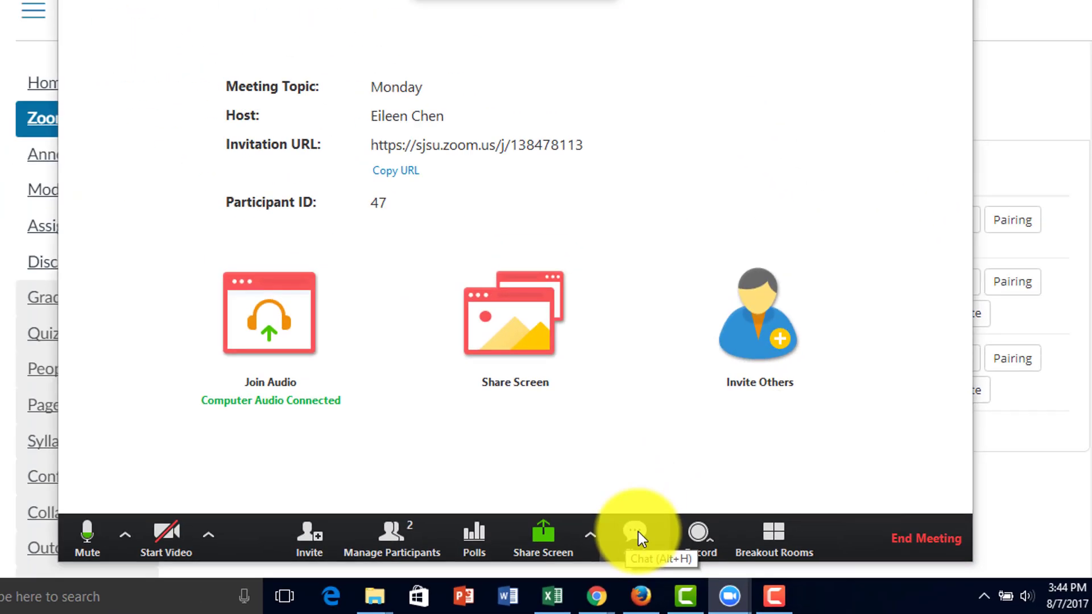
pyautogui.click(560, 441)
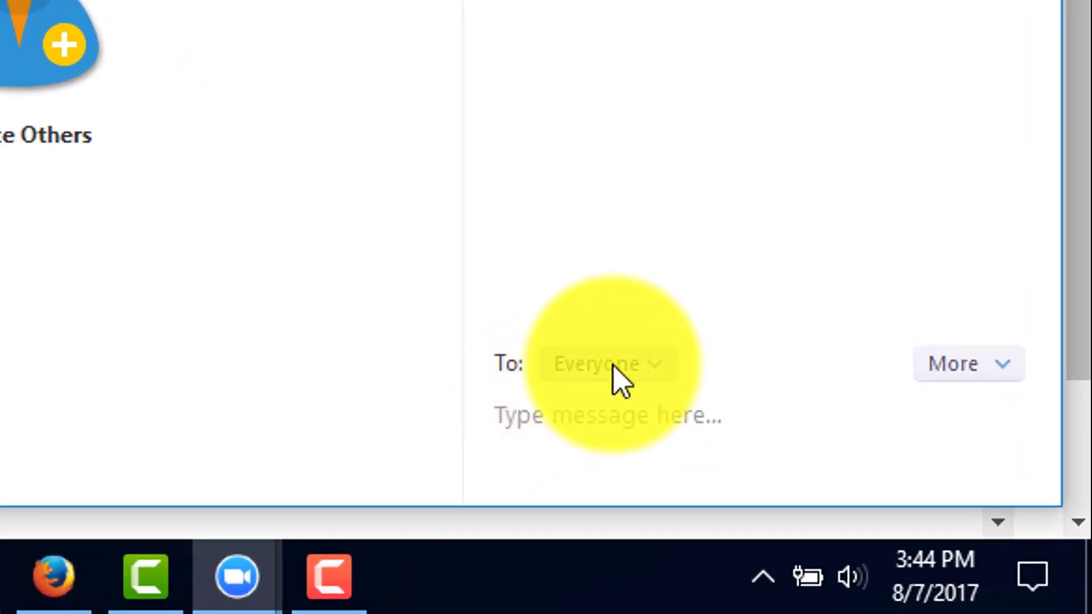
pyautogui.click(603, 364)
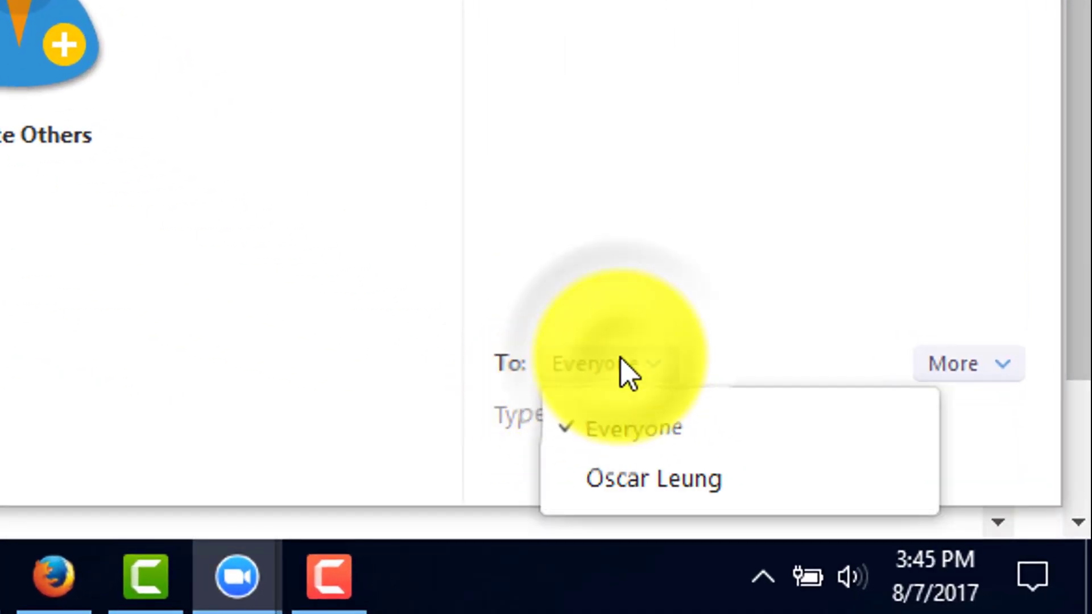
pyautogui.click(626, 370)
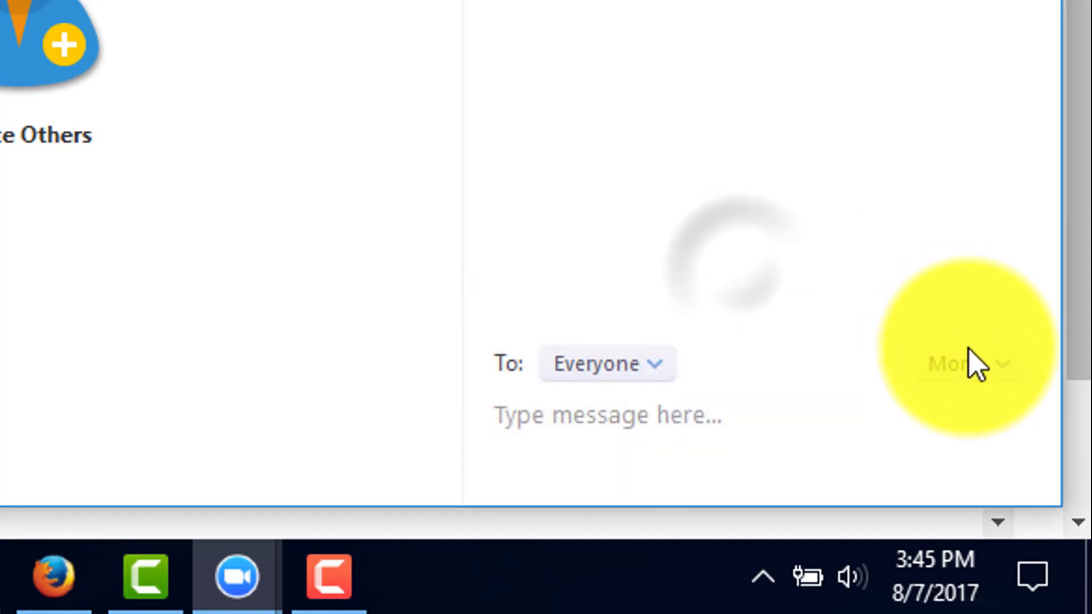
pyautogui.click(990, 387)
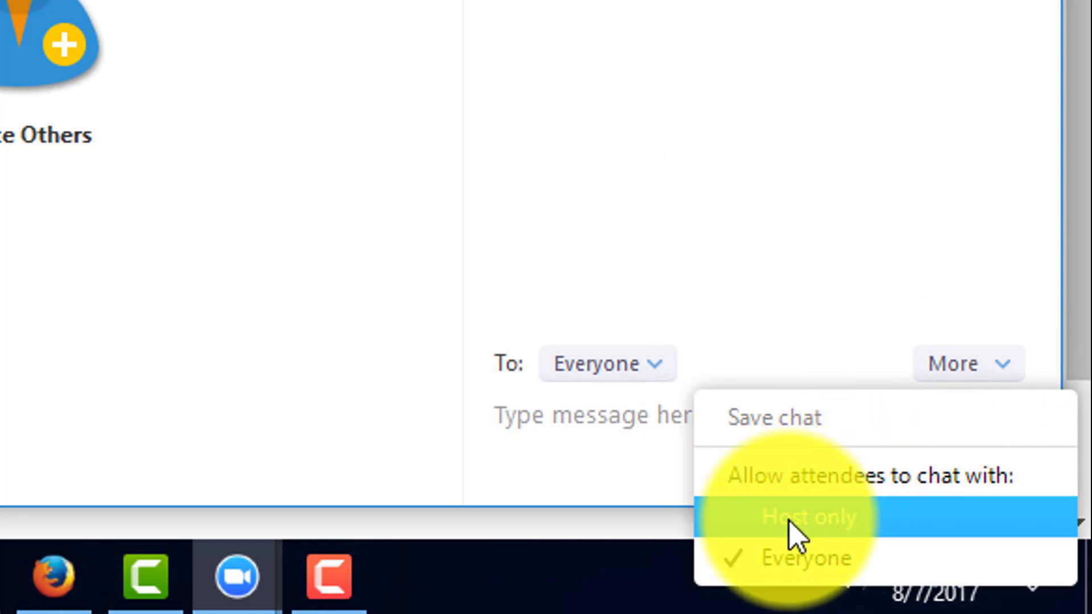
pyautogui.click(758, 145)
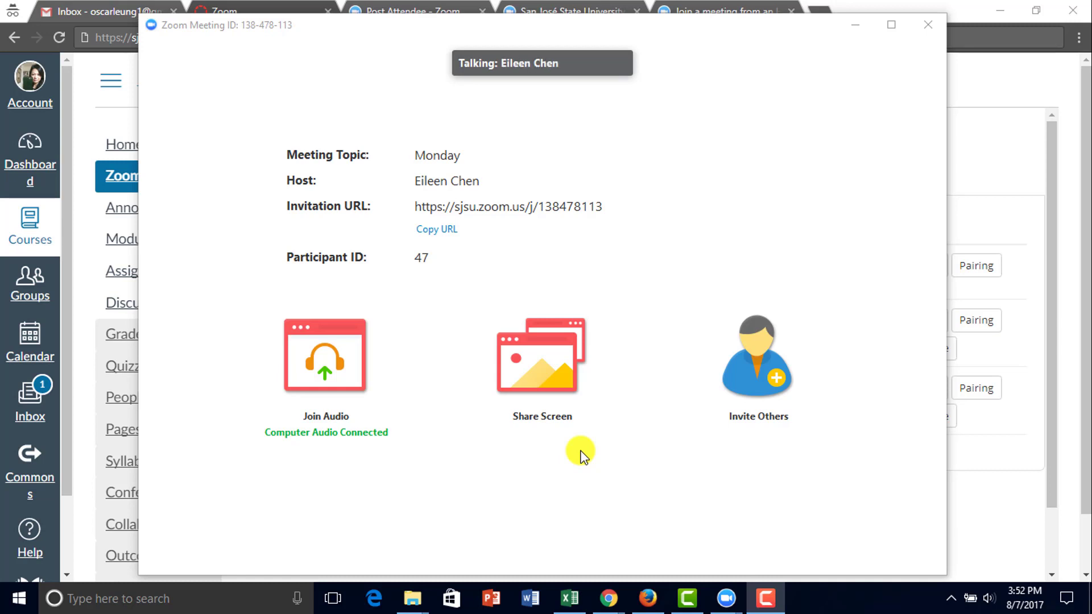
# - Open the meeting's polls and start adding a new poll titled "Title"
pyautogui.moveTo(582, 453)
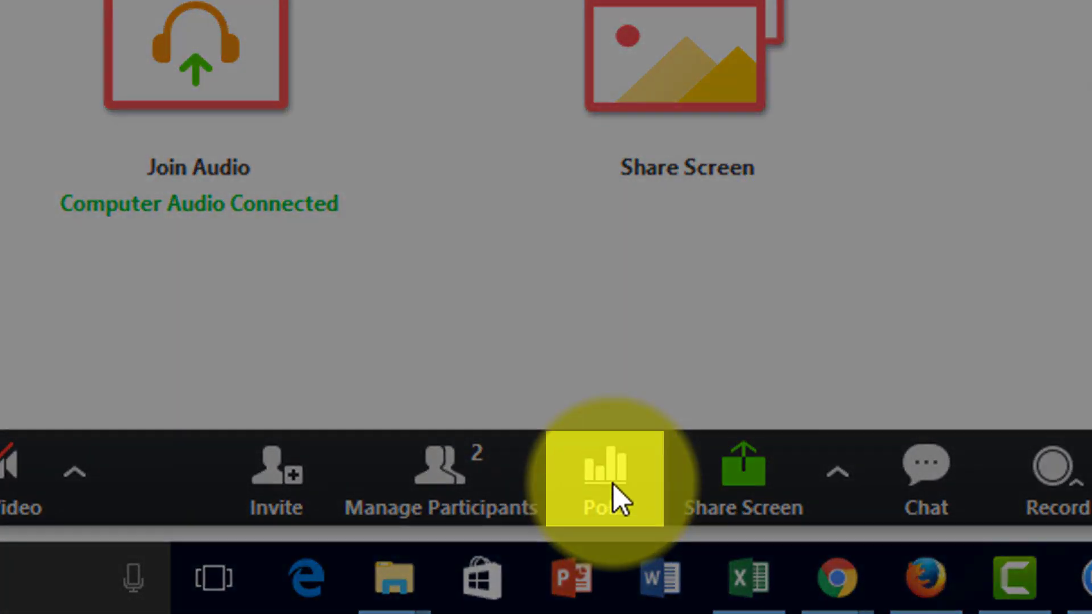
pyautogui.click(614, 499)
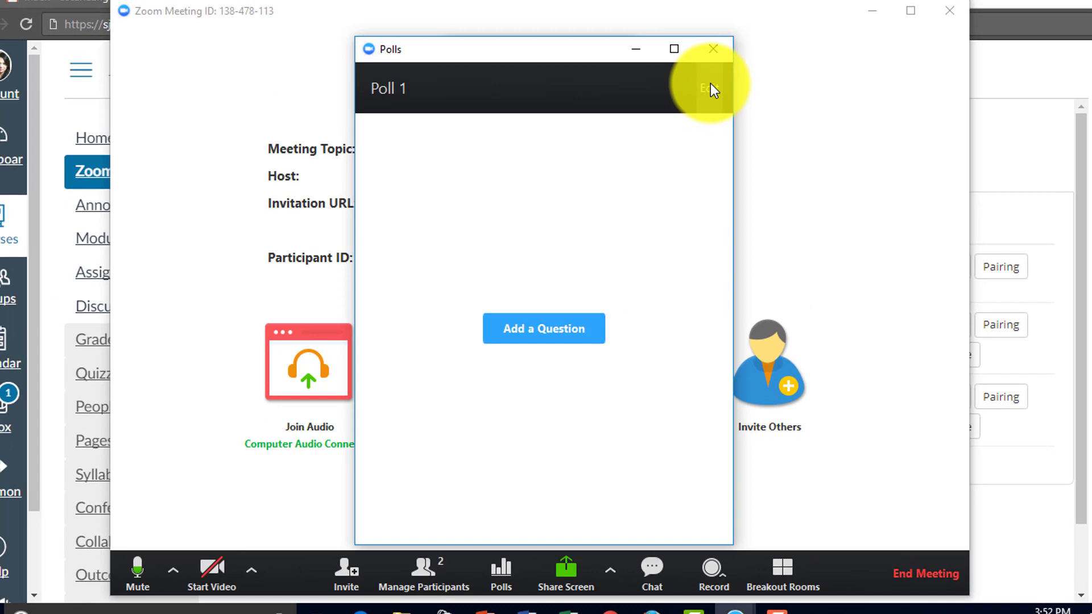
pyautogui.click(551, 332)
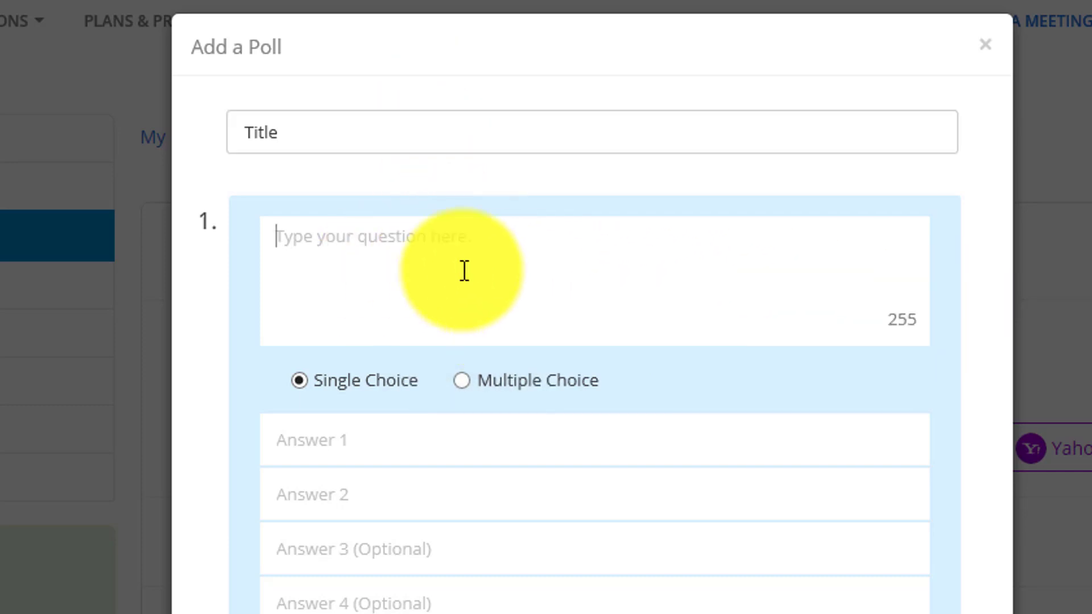
# - Set up the poll's first question as "Test", multiple choice, with the answers 1, 2, 3 and 4
pyautogui.scroll(-2, 375, 255)
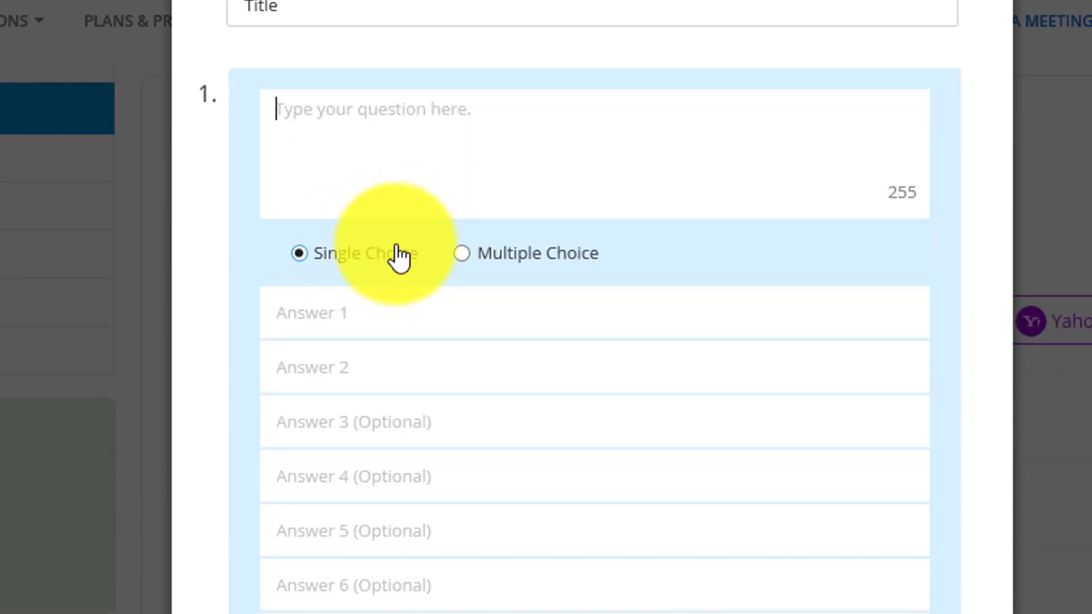
pyautogui.click(478, 256)
pyautogui.click(317, 254)
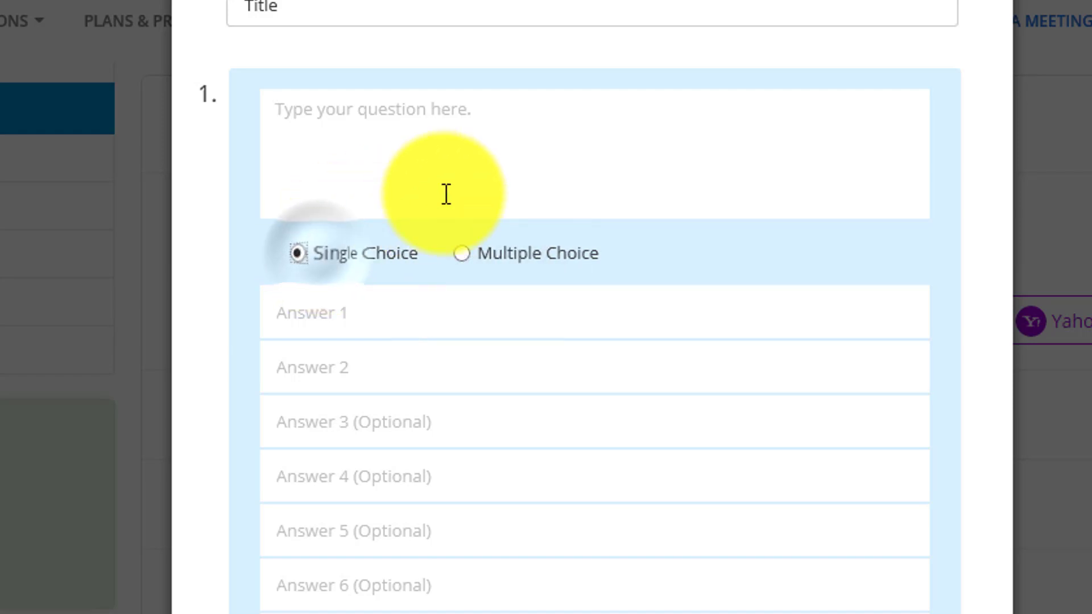
pyautogui.click(476, 172)
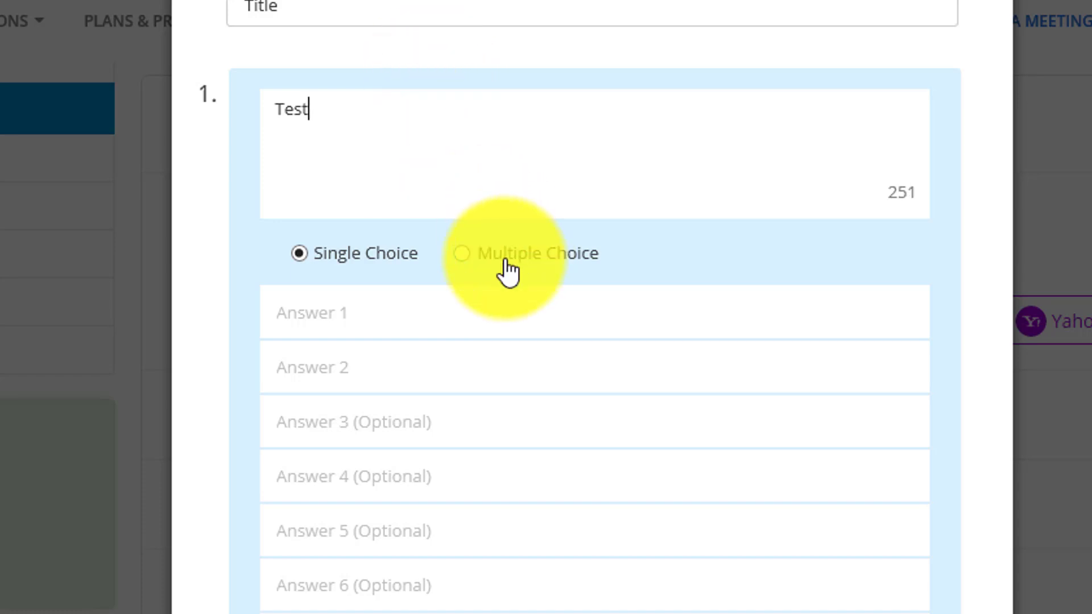
pyautogui.click(472, 312)
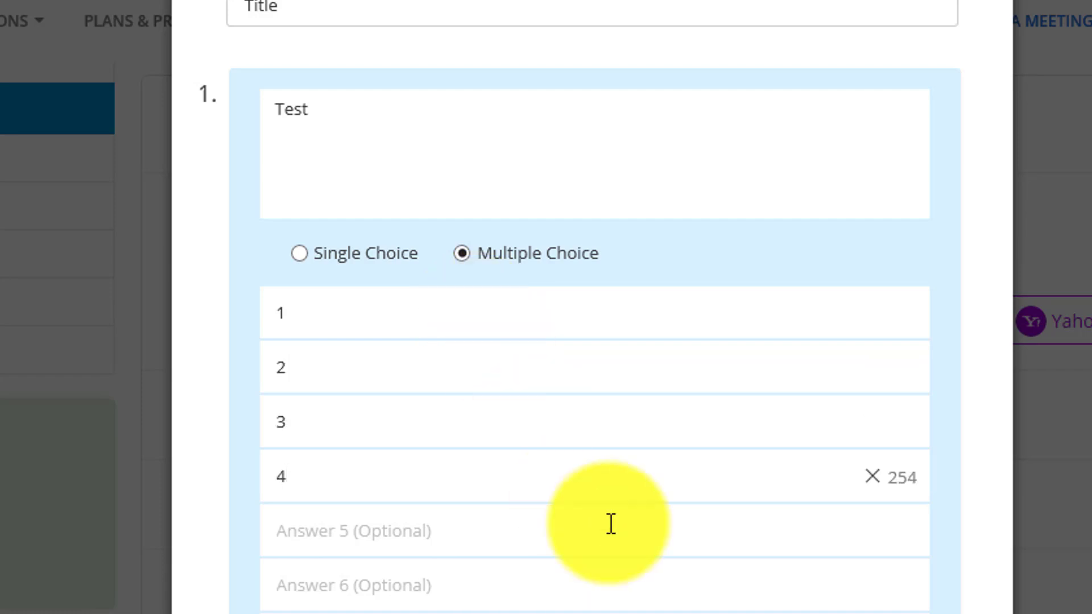
pyautogui.scroll(-3, 609, 524)
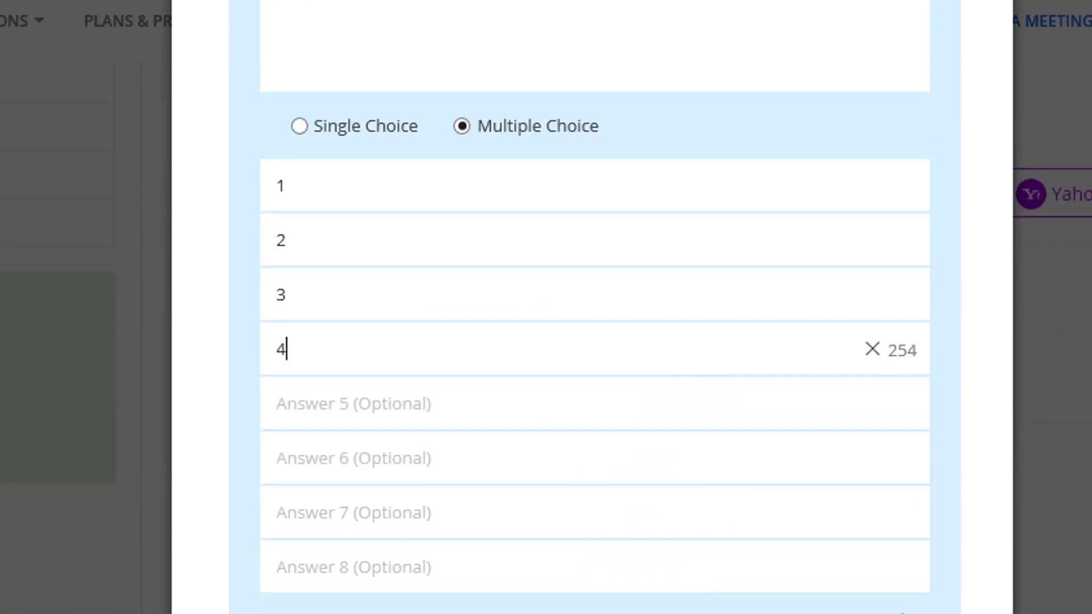
# - Add a second multiple-choice question "Test1" with the answers 1, 2, 3 and 4, and save the poll
pyautogui.press('Return')
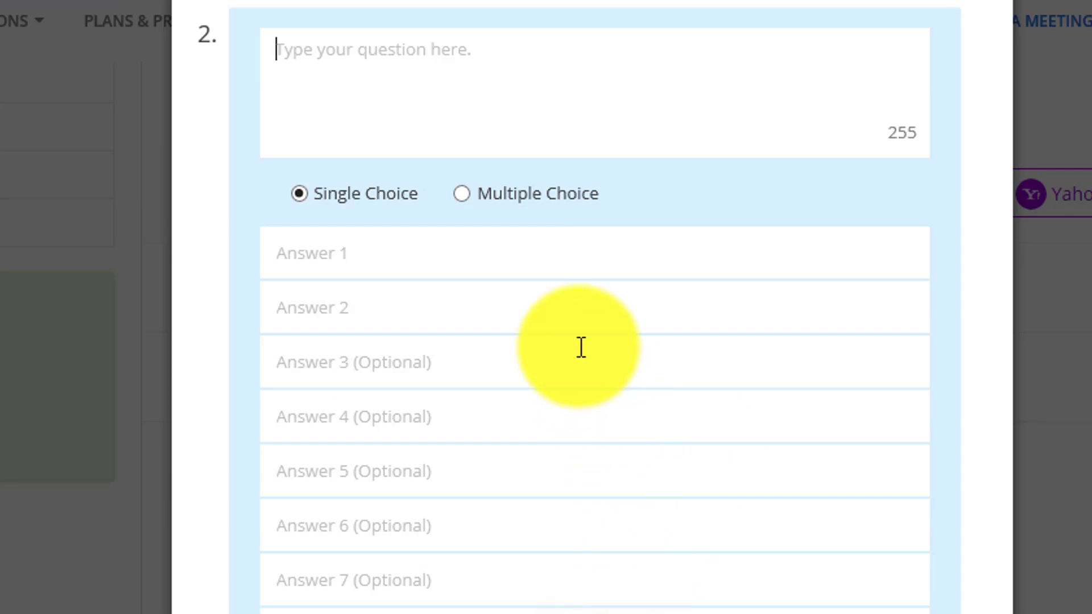
pyautogui.scroll(4, 494, 326)
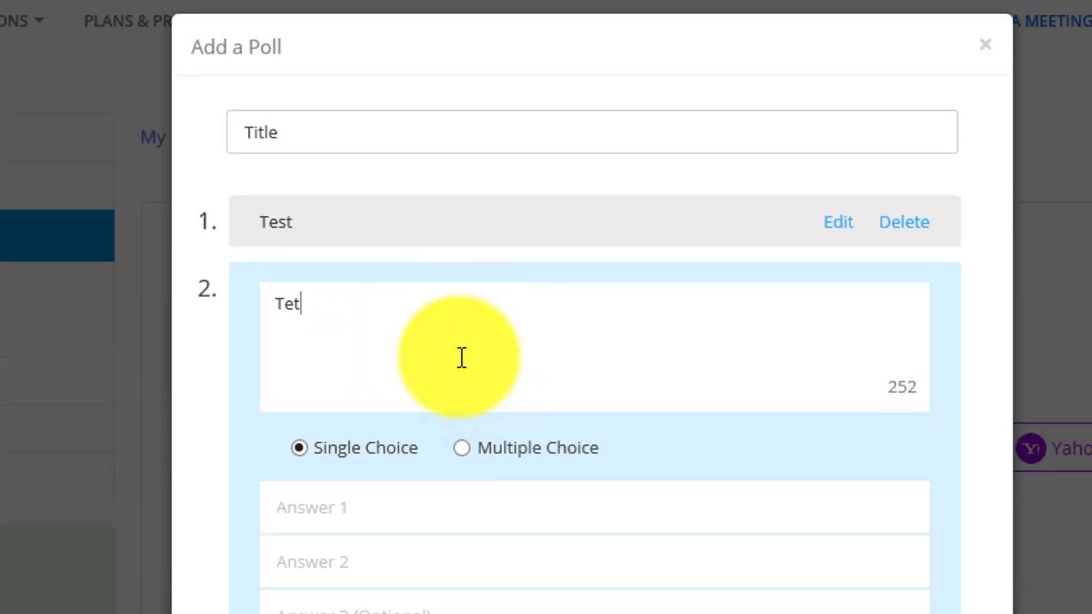
pyautogui.write('Test1')
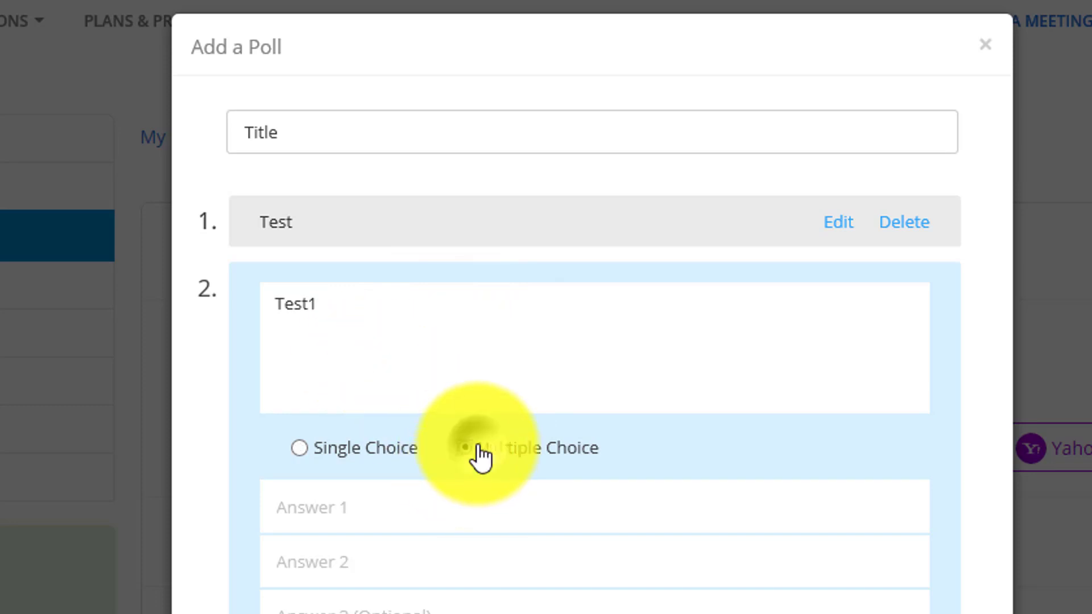
pyautogui.scroll(-2, 481, 455)
pyautogui.click(473, 393)
pyautogui.write('123')
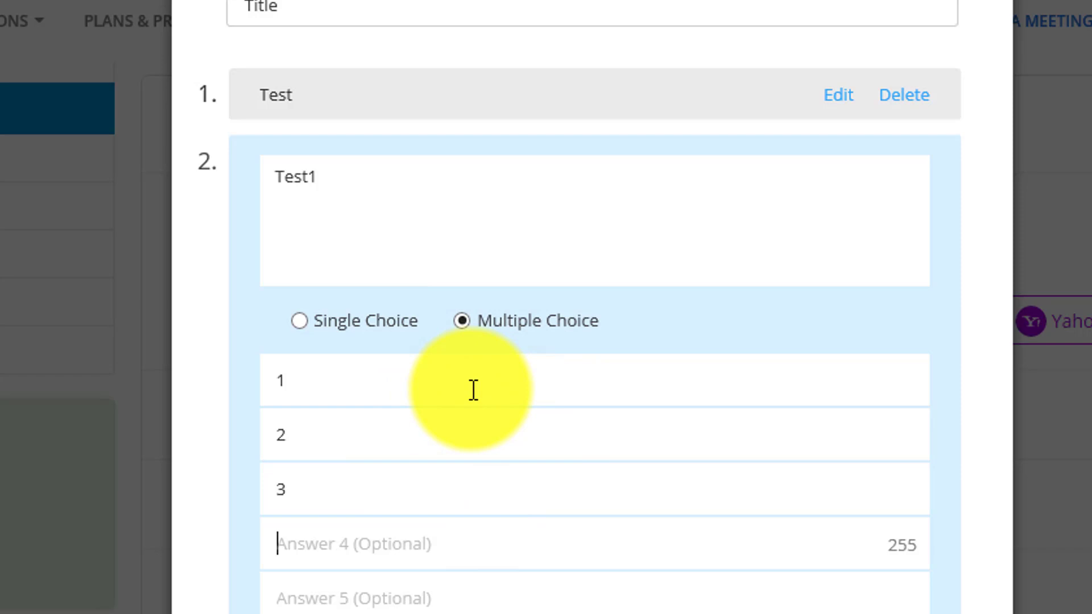
pyautogui.write('4')
pyautogui.scroll(-2, 587, 402)
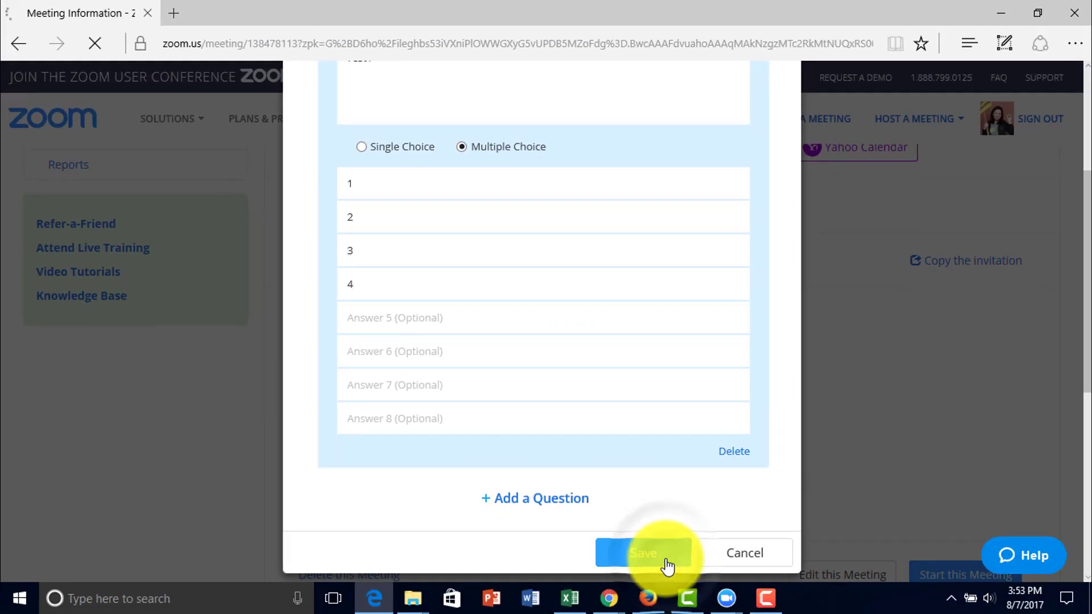
pyautogui.scroll(-1, 654, 519)
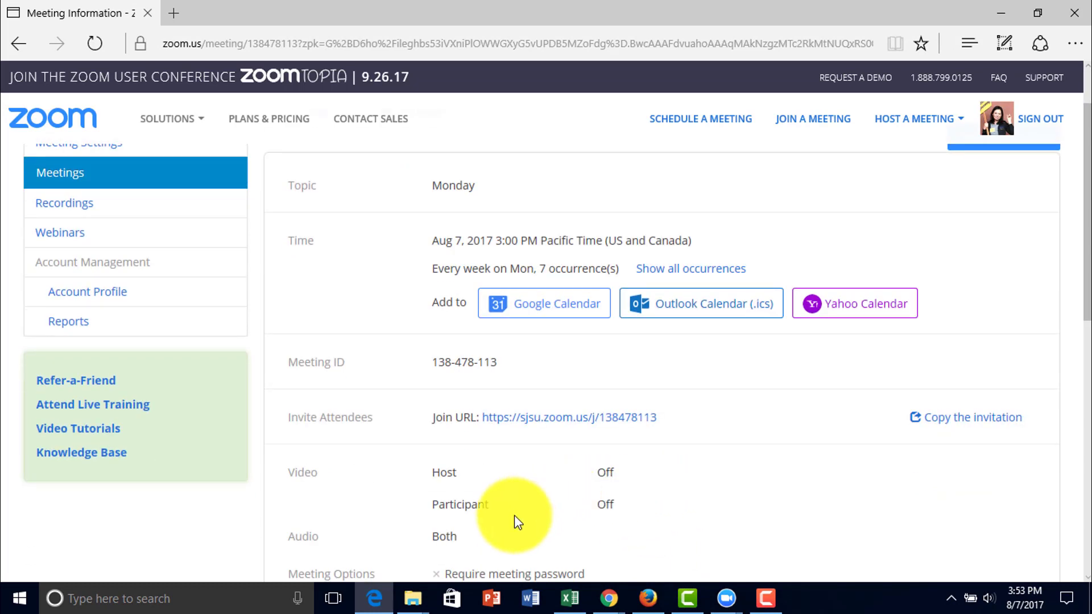
# - Switch back to the Zoom meeting and launch the saved poll for the attendees
pyautogui.click(721, 607)
pyautogui.click(743, 549)
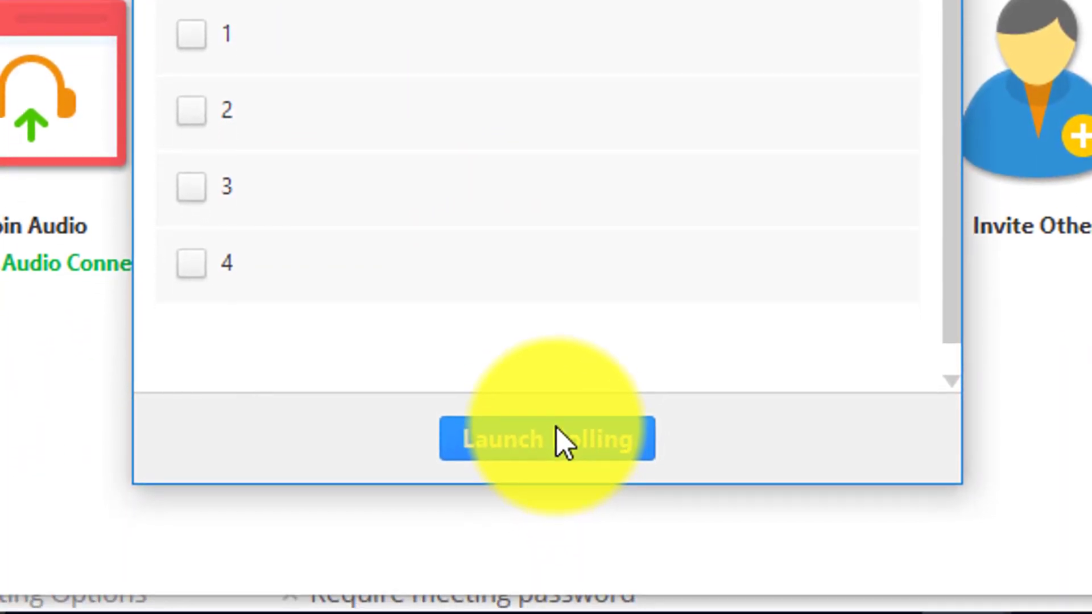
pyautogui.click(561, 516)
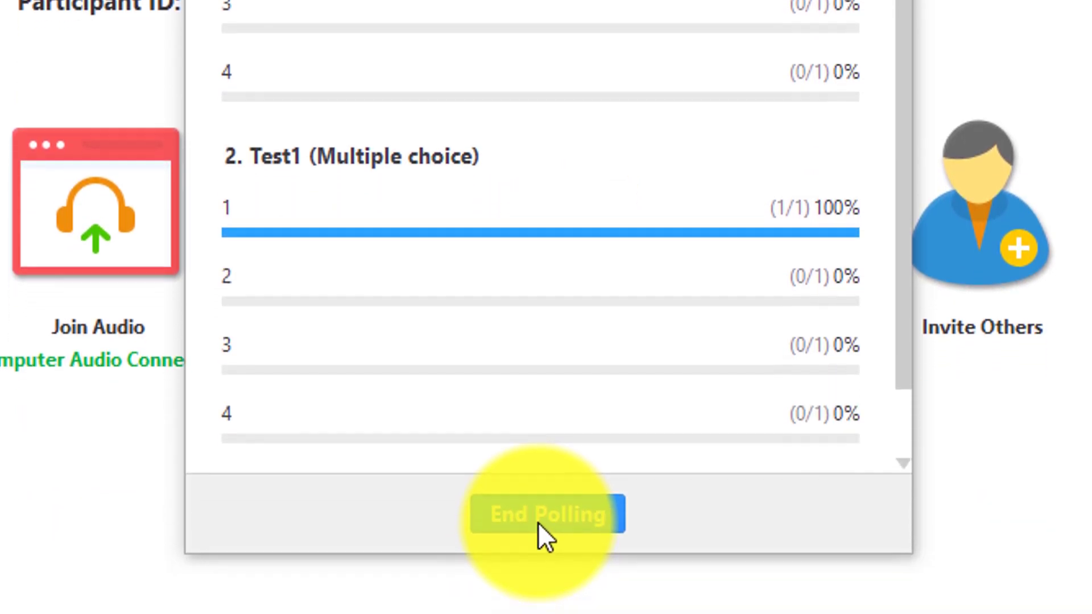
# - End the running poll and share its results with the attendees
pyautogui.click(538, 488)
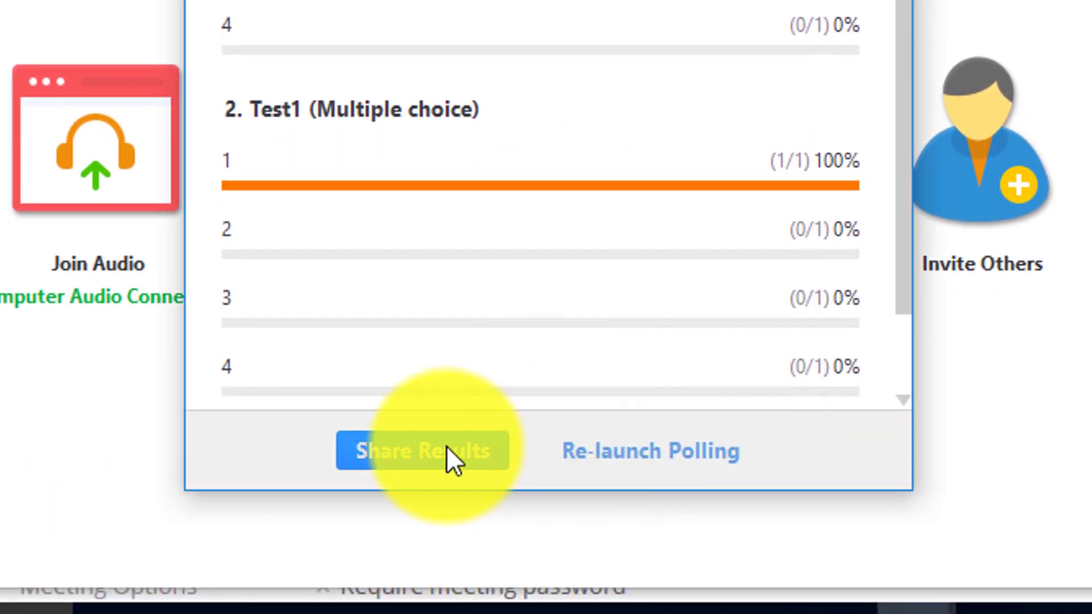
pyautogui.click(431, 456)
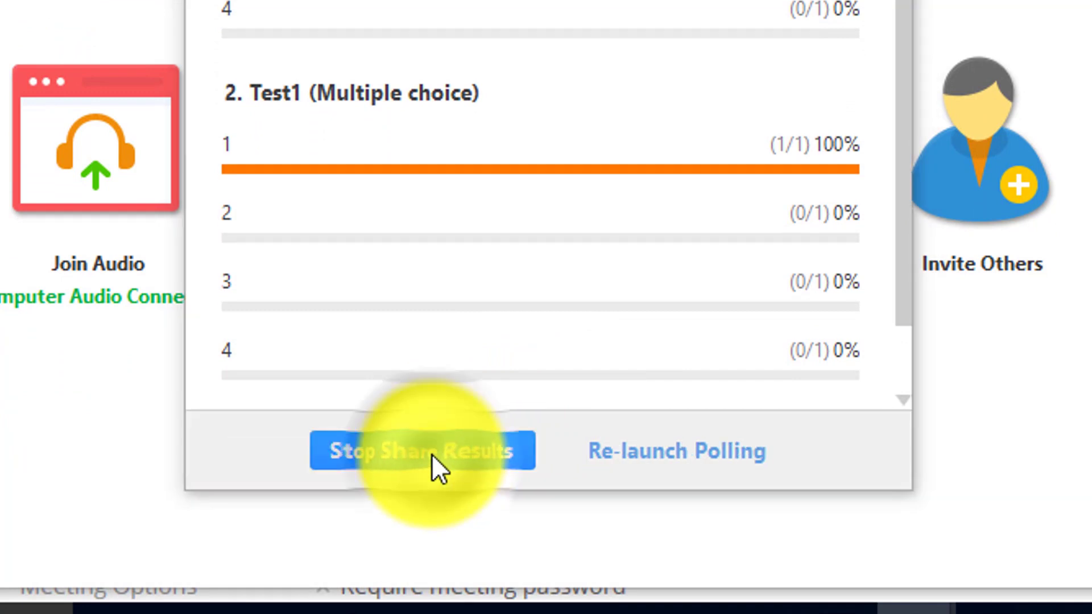